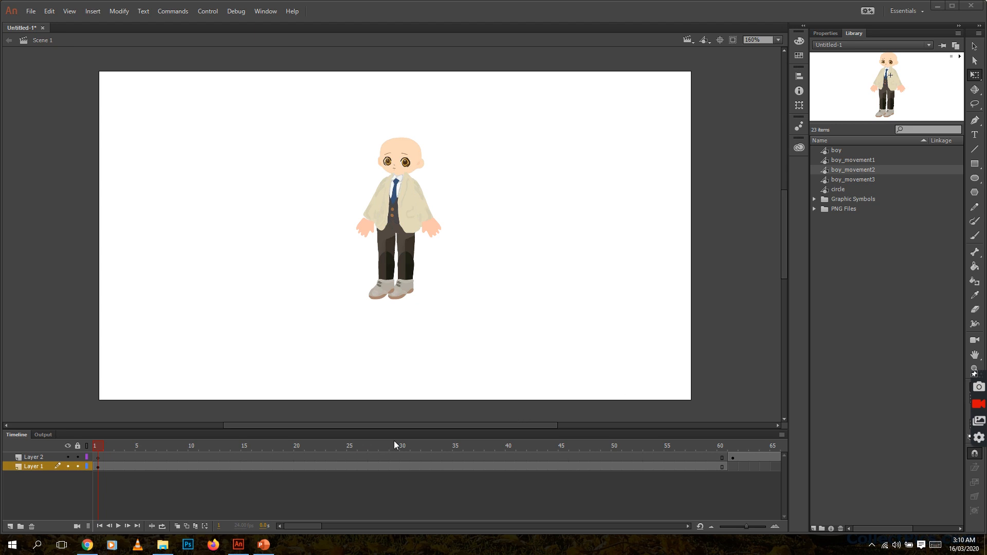
Scrub through Layer 1's frames 1 to 60 to review the boy's animation.
{"action": "left_click_drag", "start_coordinate": [97, 449], "coordinate": [721, 447]}
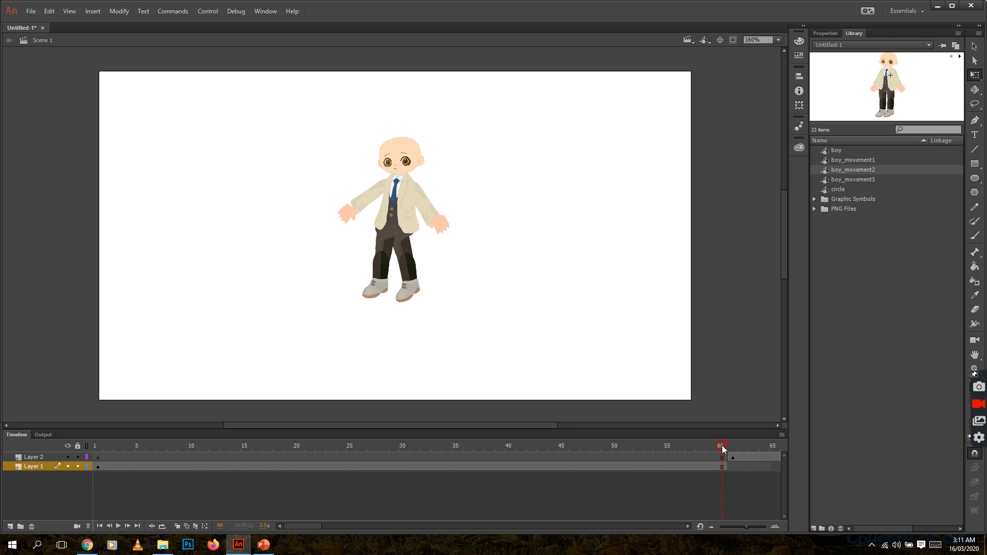
{"action": "left_click_drag", "start_coordinate": [723, 446], "coordinate": [731, 446]}
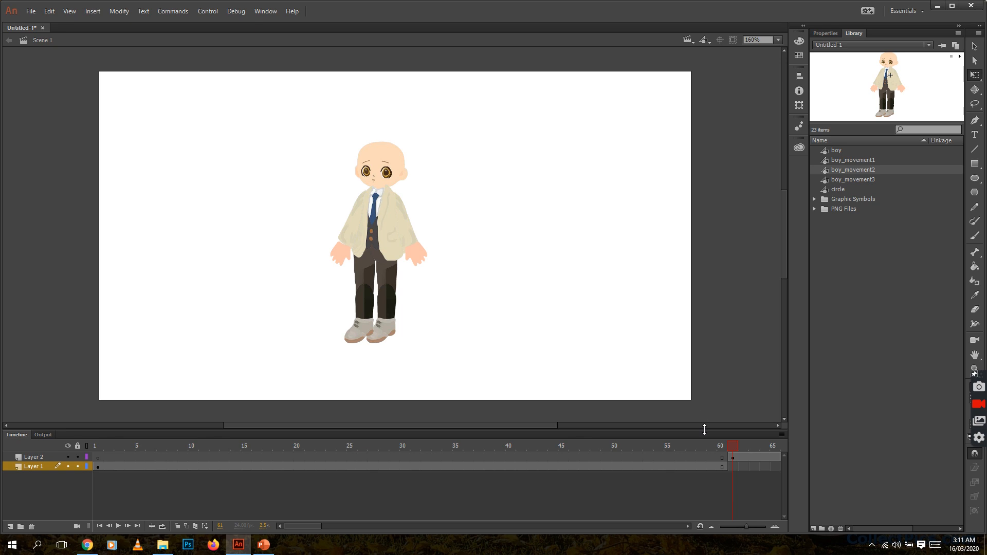
{"action": "left_click_drag", "start_coordinate": [733, 448], "coordinate": [727, 451]}
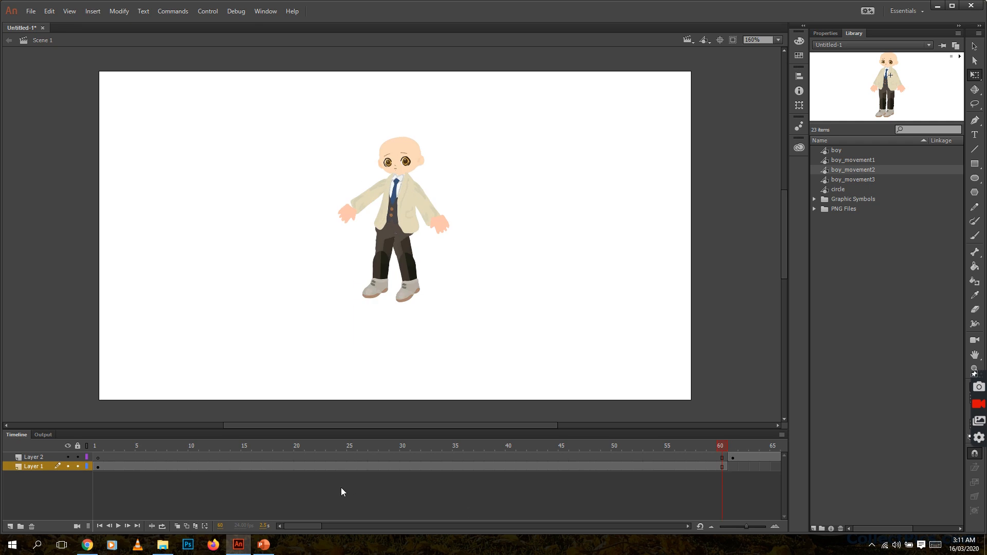
With onion skin on, enlarge and reposition the boy at frame 60 of Layer 1 to match the neighbouring pose.
{"action": "left_click", "coordinate": [177, 527]}
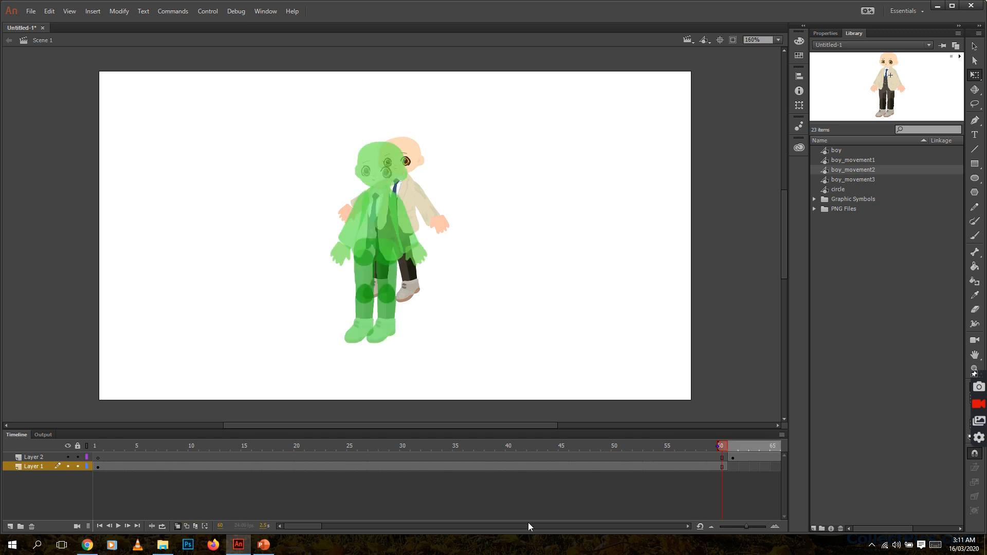
{"action": "left_click_drag", "start_coordinate": [314, 523], "coordinate": [330, 528]}
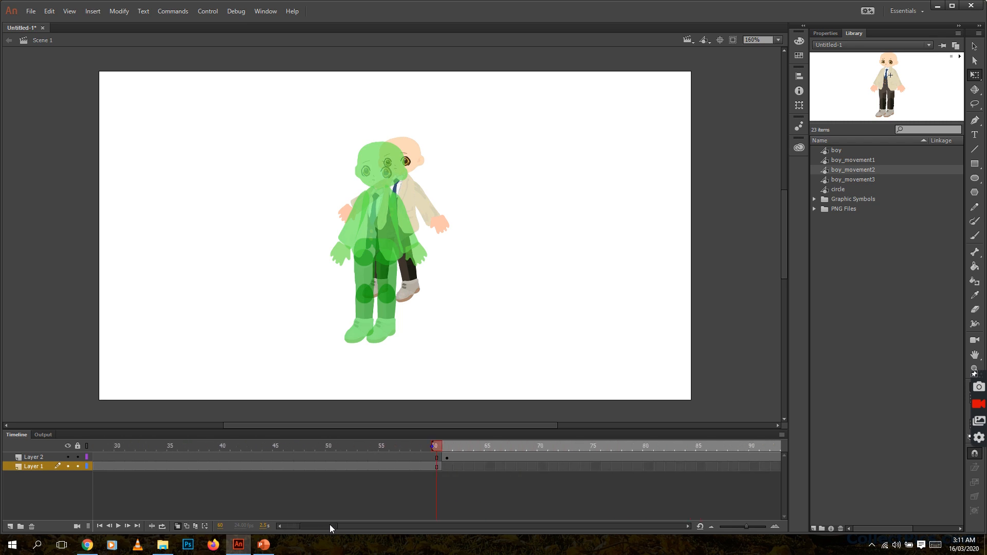
{"action": "left_click", "coordinate": [413, 201]}
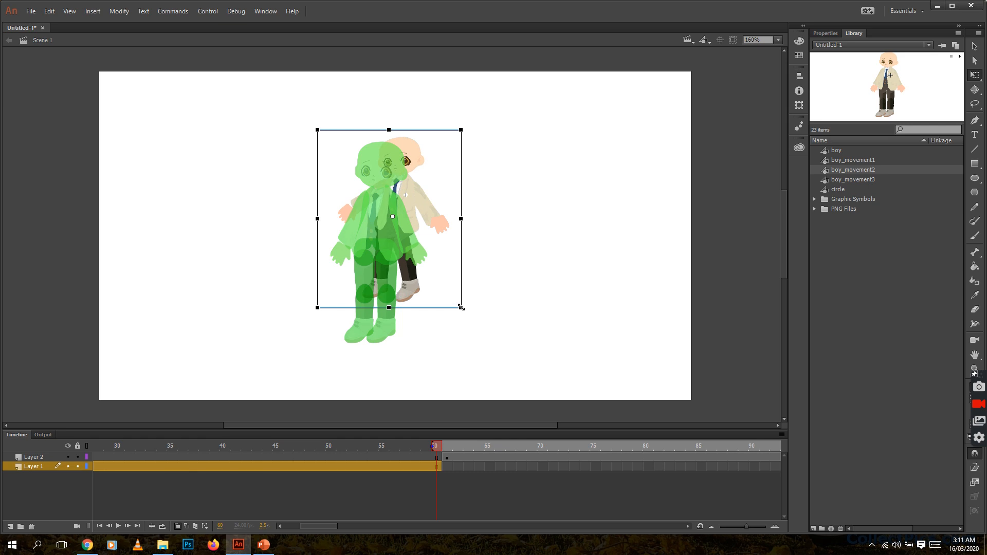
{"action": "left_click_drag", "start_coordinate": [461, 307], "coordinate": [472, 317]}
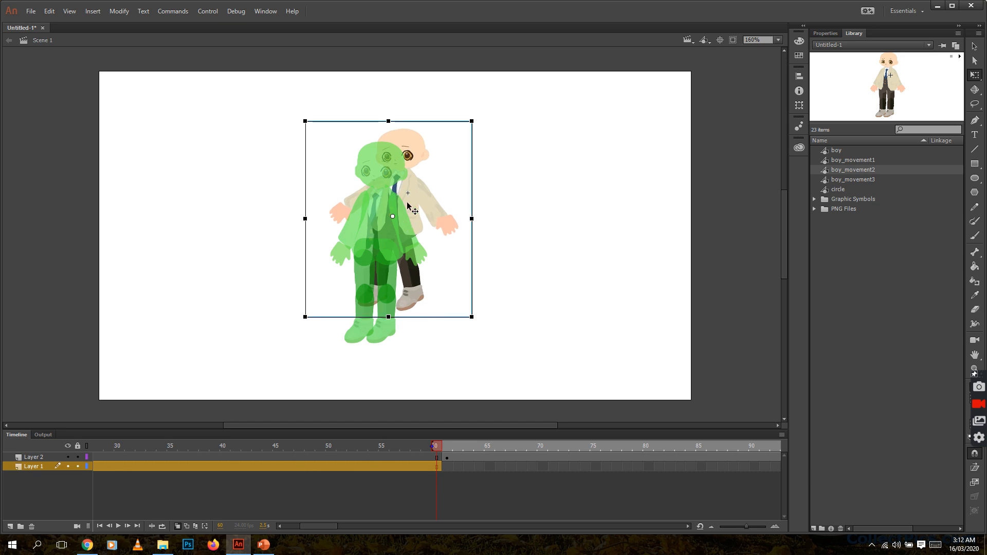
{"action": "mouse_move", "coordinate": [414, 204]}
{"action": "left_mouse_down"}
{"action": "mouse_move", "coordinate": [415, 226]}
{"action": "mouse_move", "coordinate": [414, 216]}
{"action": "left_mouse_up"}
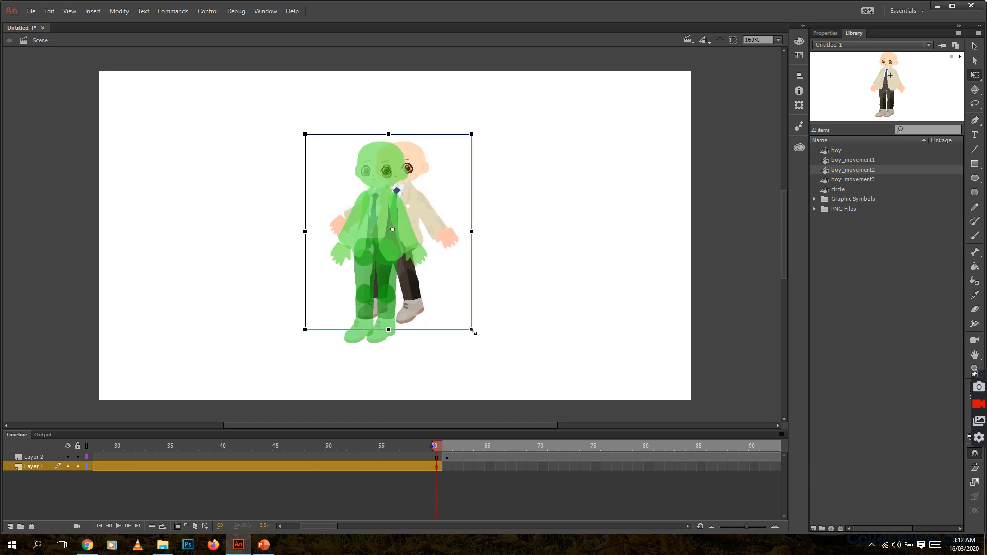
{"action": "left_click_drag", "start_coordinate": [471, 330], "coordinate": [479, 345]}
{"action": "left_click_drag", "start_coordinate": [428, 219], "coordinate": [428, 230]}
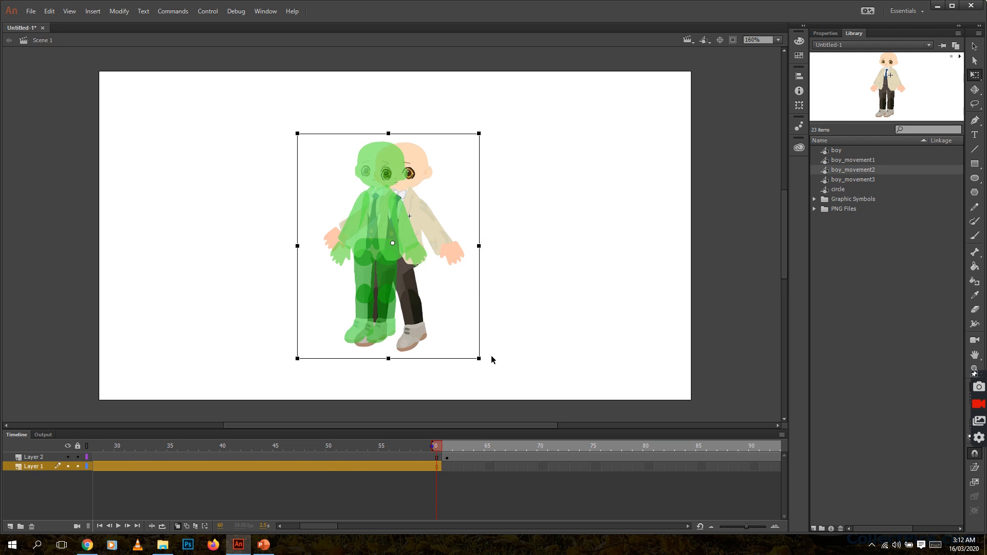
{"action": "left_click_drag", "start_coordinate": [480, 358], "coordinate": [476, 354]}
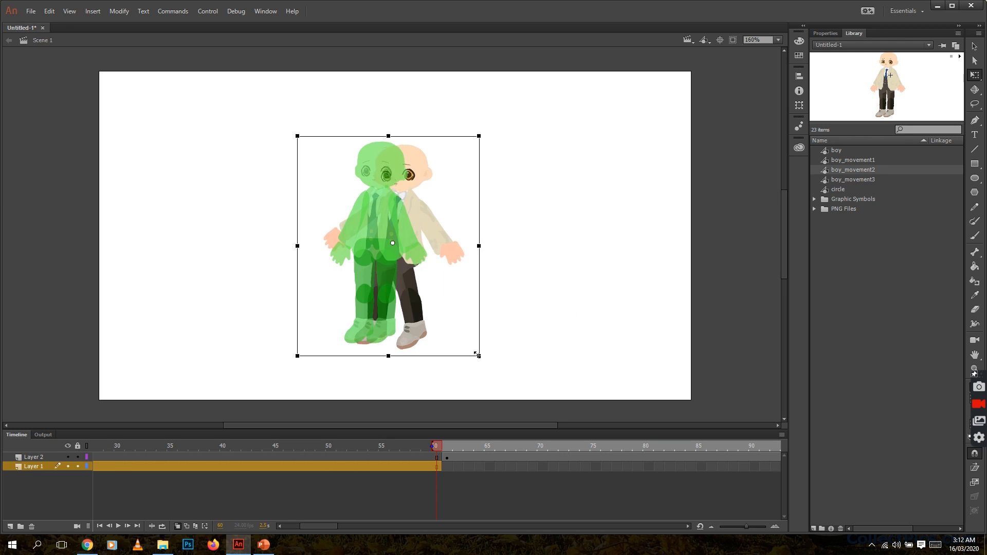
{"action": "left_click_drag", "start_coordinate": [440, 240], "coordinate": [441, 237]}
{"action": "left_click", "coordinate": [573, 284]}
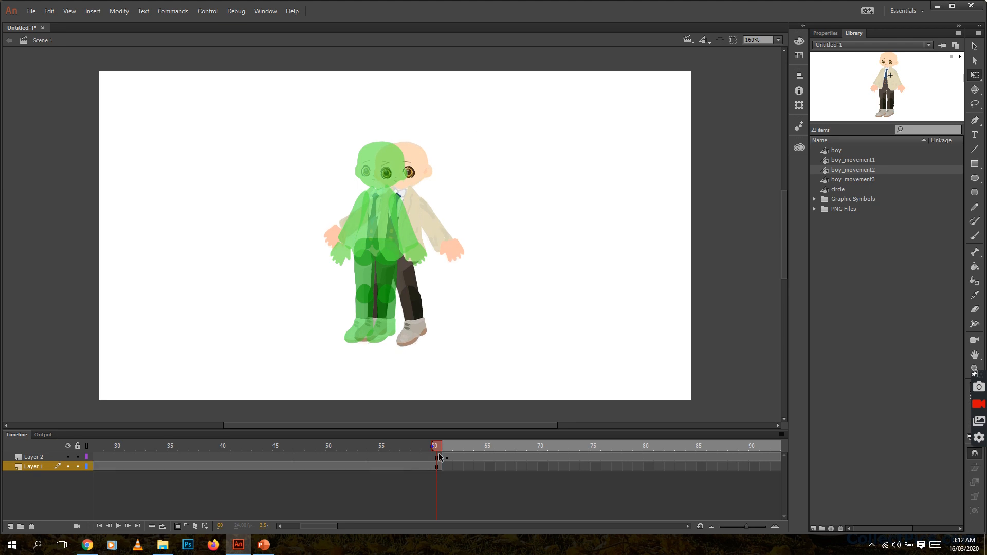
{"action": "left_click", "coordinate": [178, 527]}
Move the boy at frame 1 of Layer 1 to the stage's left edge.
{"action": "left_click_drag", "start_coordinate": [437, 445], "coordinate": [374, 455]}
{"action": "left_click_drag", "start_coordinate": [323, 525], "coordinate": [283, 528]}
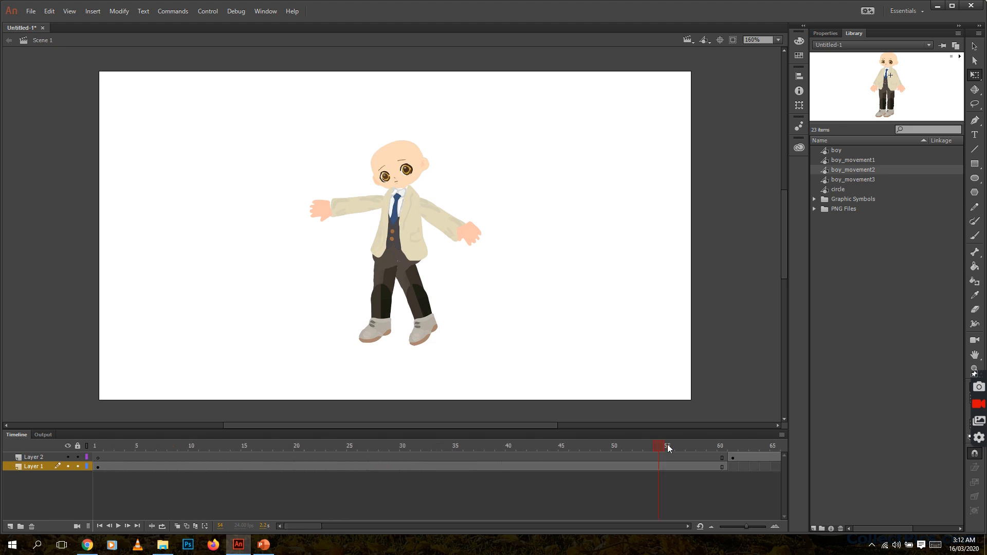
{"action": "left_click_drag", "start_coordinate": [647, 443], "coordinate": [87, 468]}
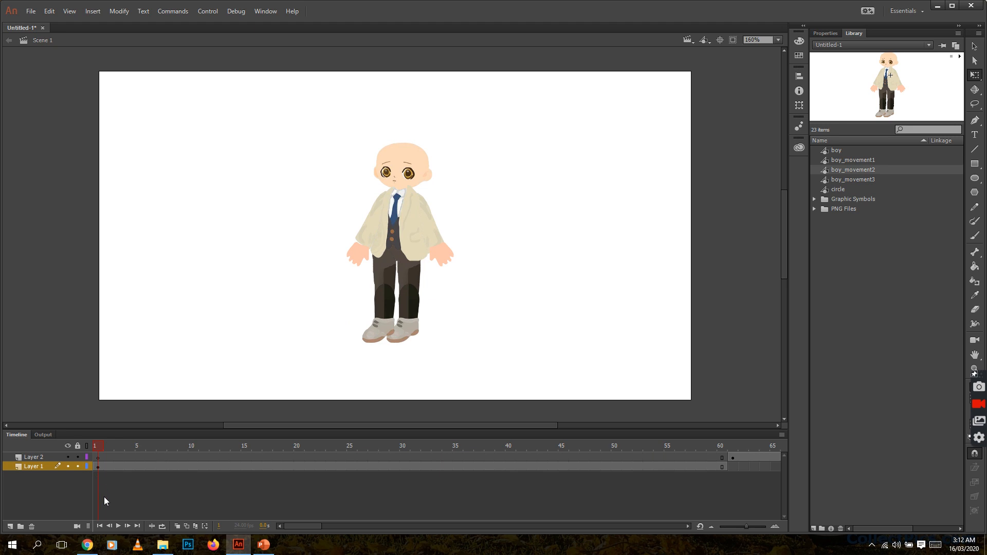
{"action": "left_click", "coordinate": [98, 468]}
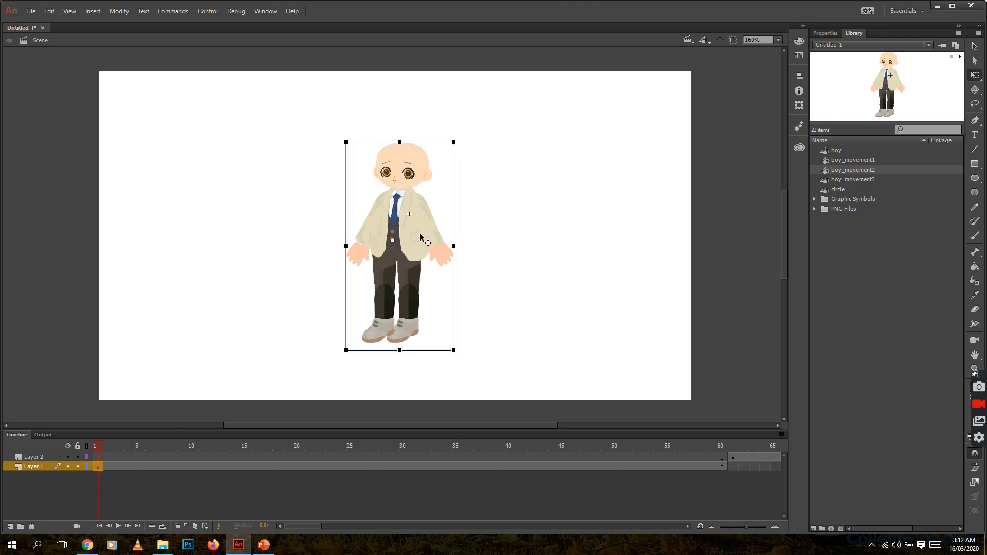
{"action": "left_click_drag", "start_coordinate": [421, 239], "coordinate": [174, 284]}
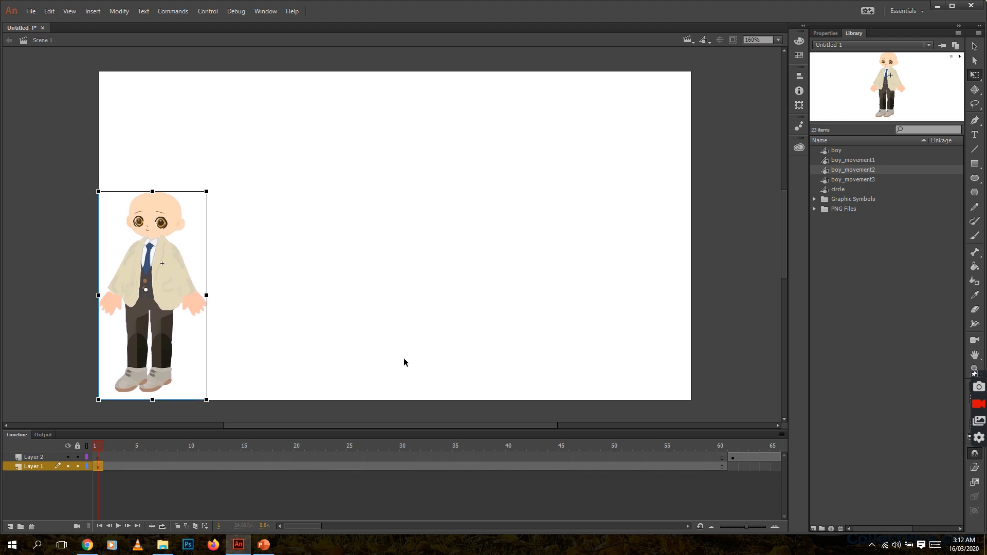
Move the frame-60 boy back to the stage centre and create a classic tween on Layer 1.
{"action": "left_click", "coordinate": [723, 468]}
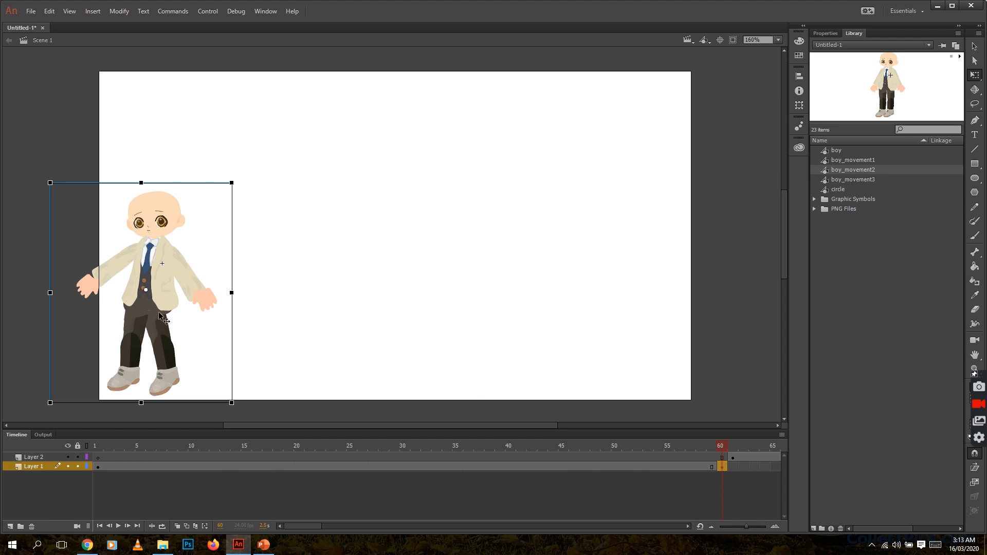
{"action": "left_click_drag", "start_coordinate": [160, 315], "coordinate": [392, 319]}
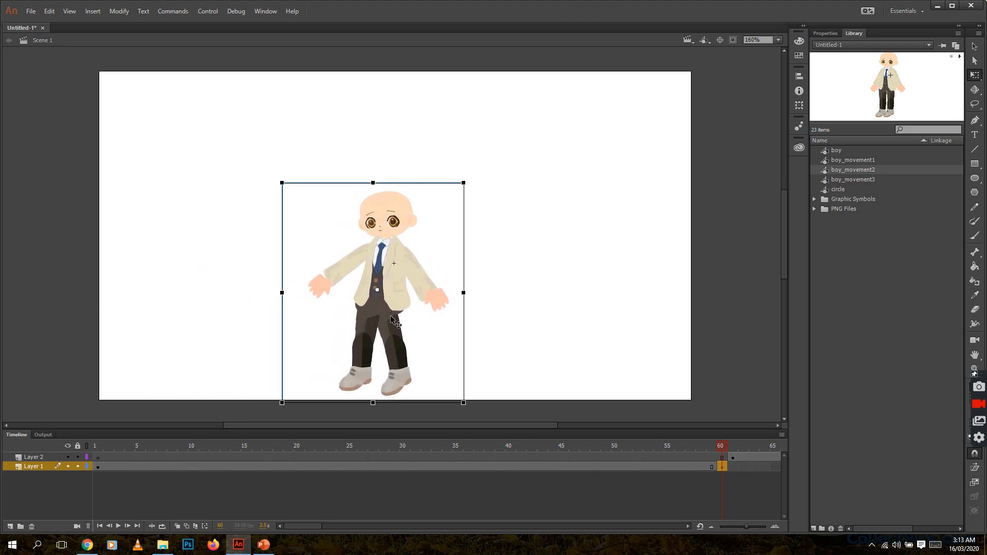
{"action": "right_click", "coordinate": [322, 467]}
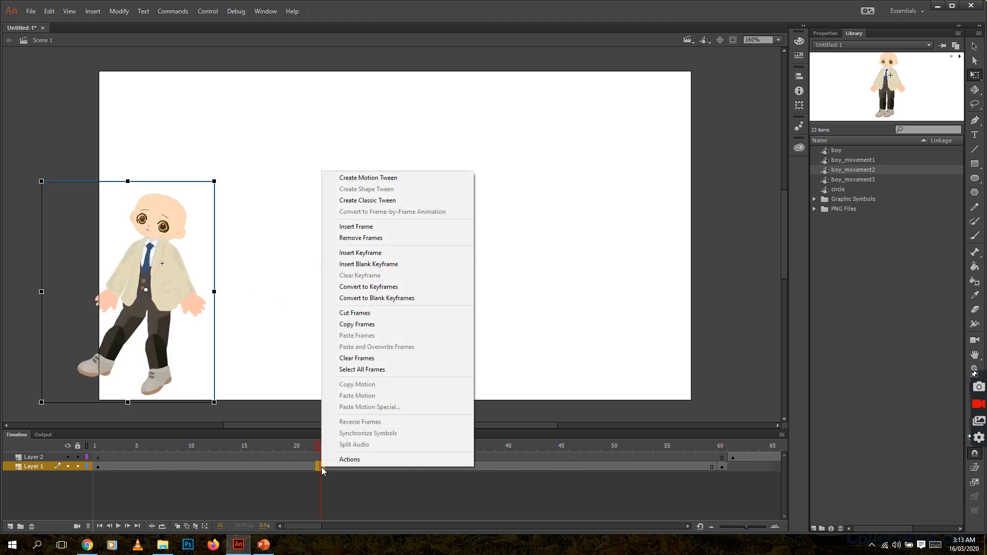
{"action": "left_click", "coordinate": [375, 201]}
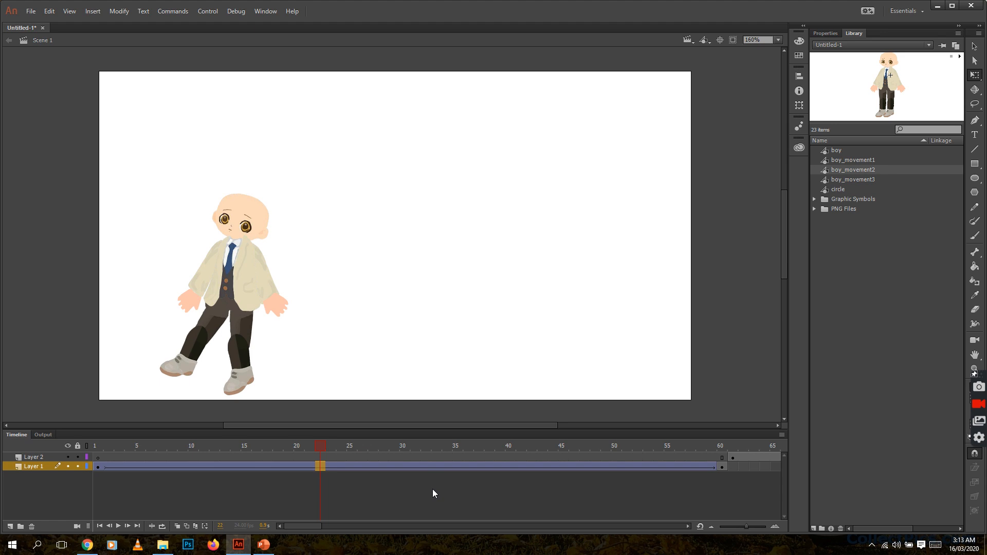
Test the movie in the preview window and close it.
{"action": "key", "text": "ctrl+Return"}
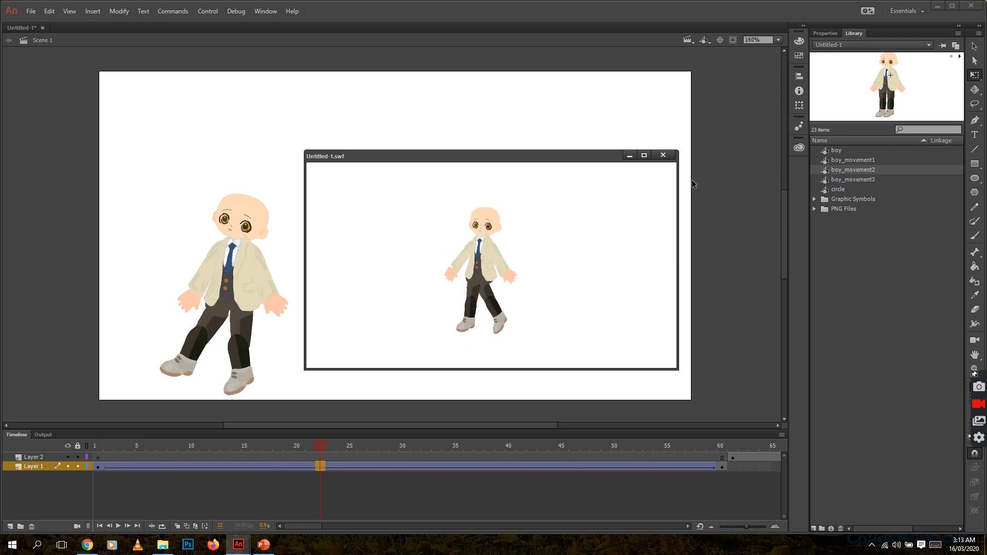
{"action": "left_click", "coordinate": [665, 155]}
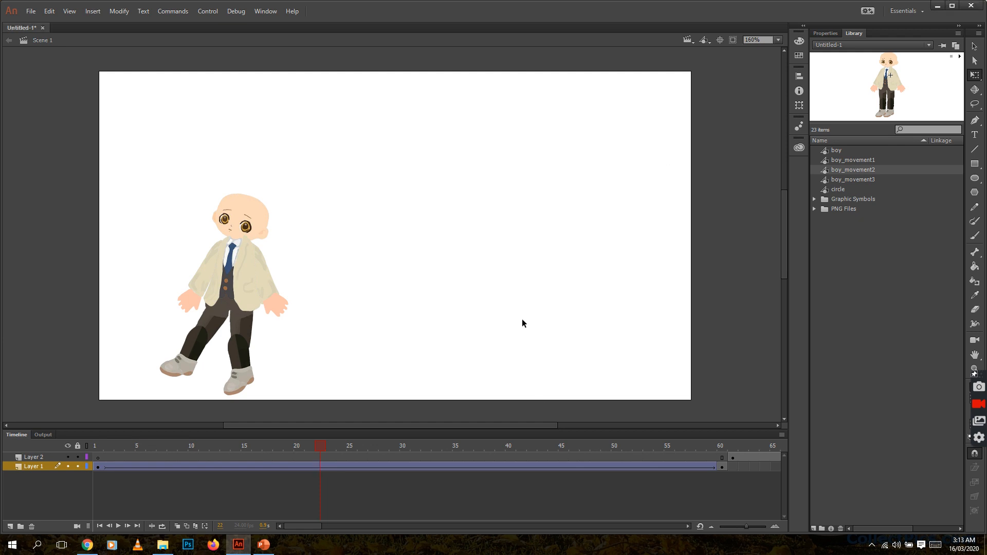
Using onion skin, move the boy in Layer 2's keyframe at frame 61 down to line up with Layer 1's last pose.
{"action": "left_click_drag", "start_coordinate": [296, 524], "coordinate": [331, 533]}
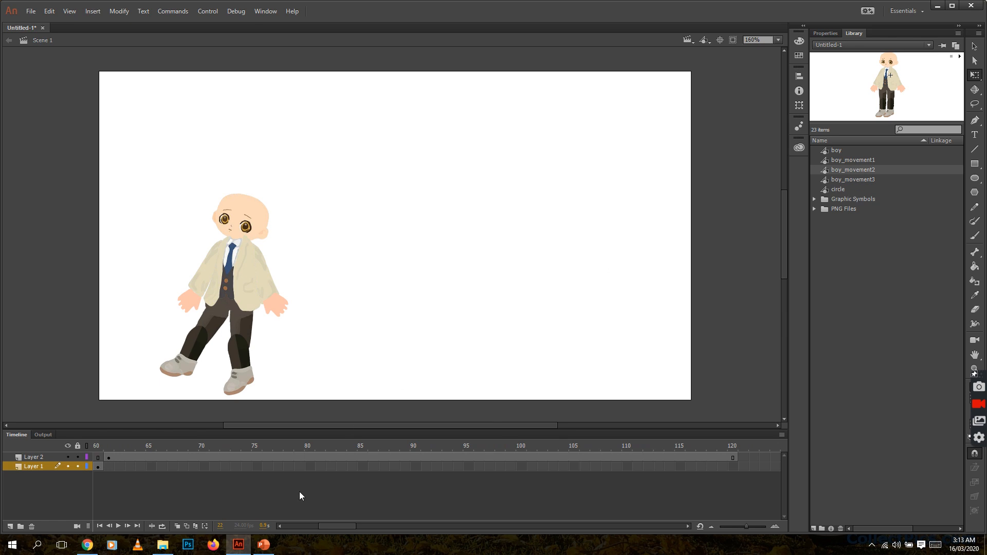
{"action": "left_click", "coordinate": [109, 458]}
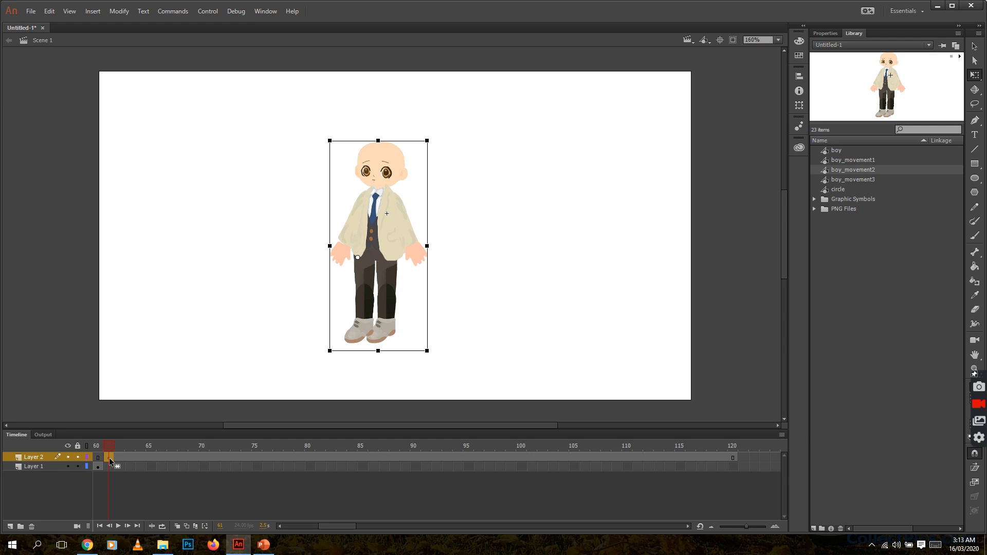
{"action": "left_click_drag", "start_coordinate": [329, 526], "coordinate": [325, 527]}
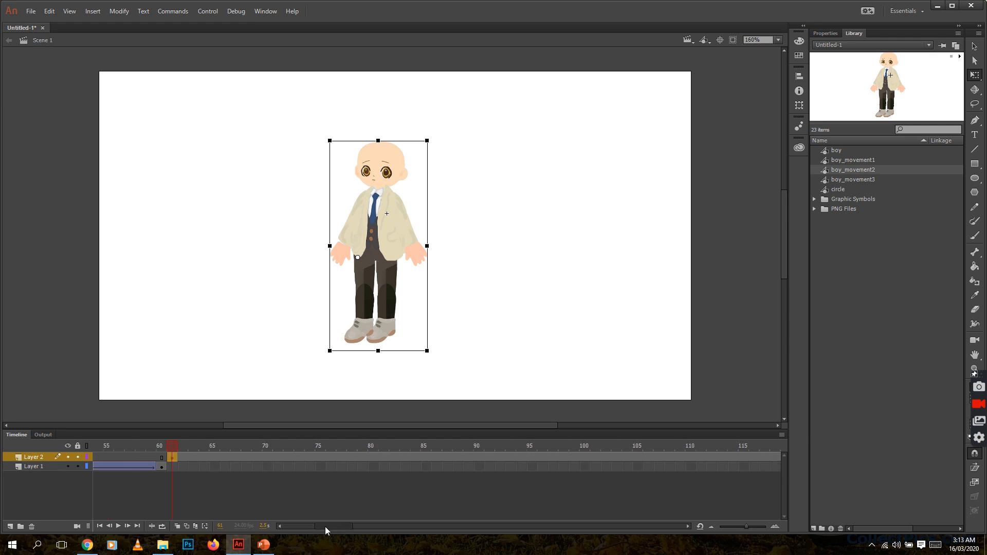
{"action": "left_click", "coordinate": [164, 445]}
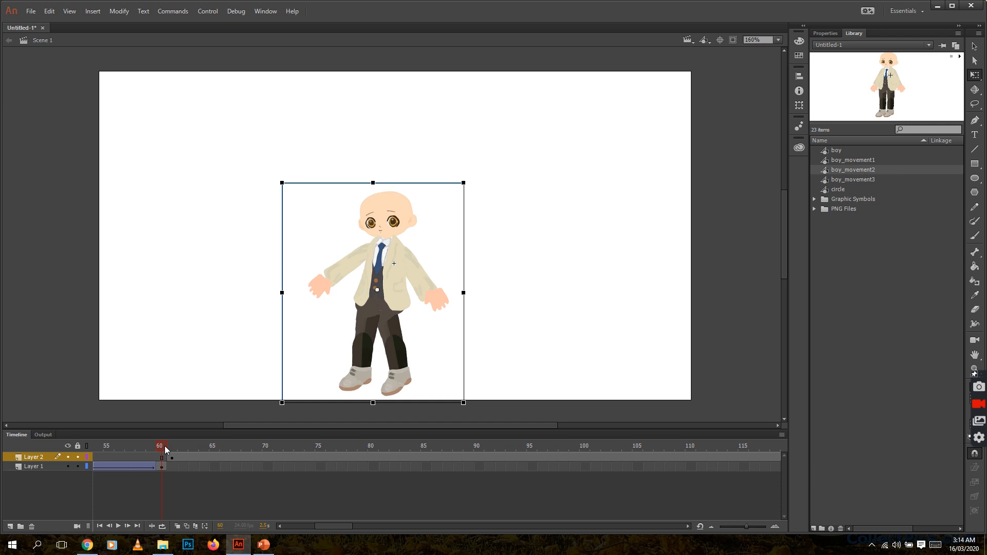
{"action": "left_click", "coordinate": [160, 448]}
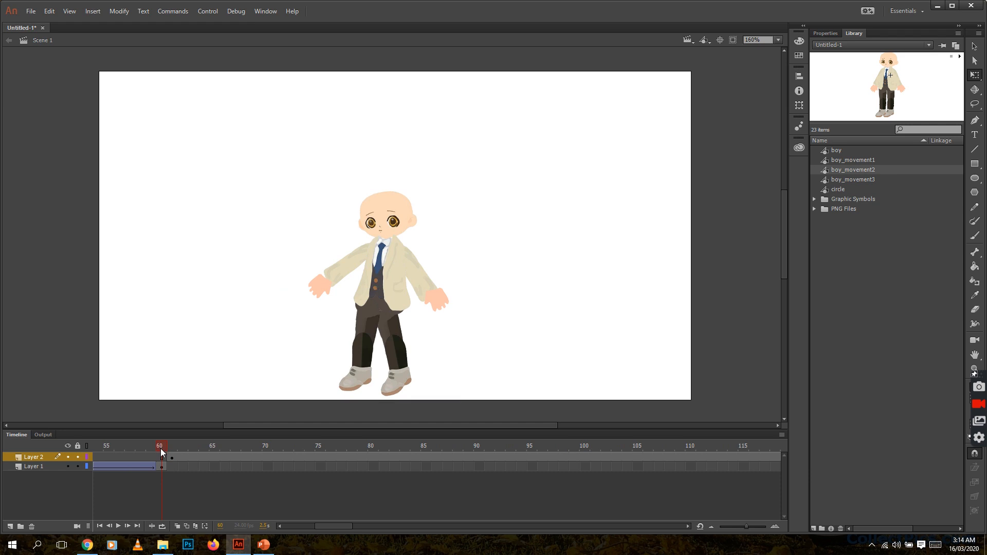
{"action": "left_click", "coordinate": [180, 528]}
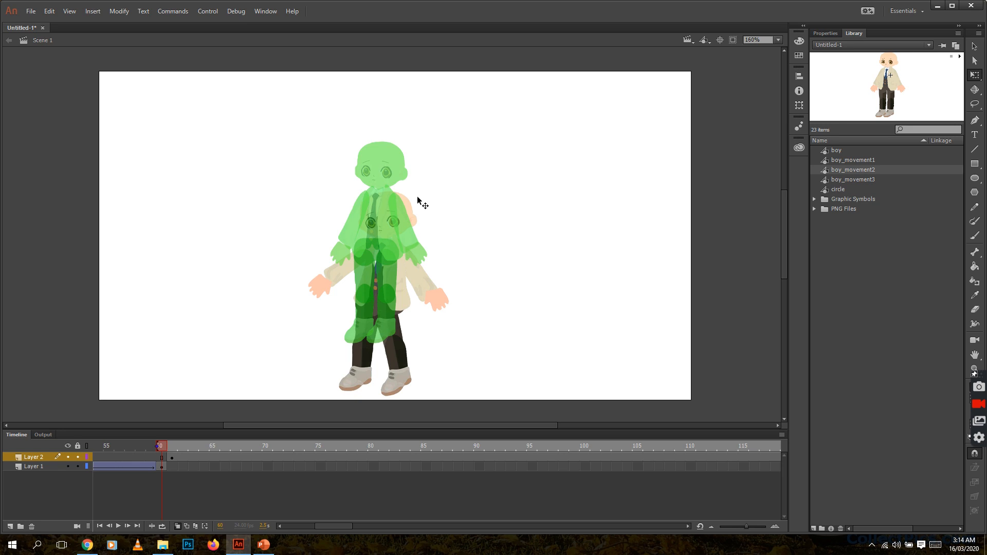
{"action": "left_click", "coordinate": [172, 457]}
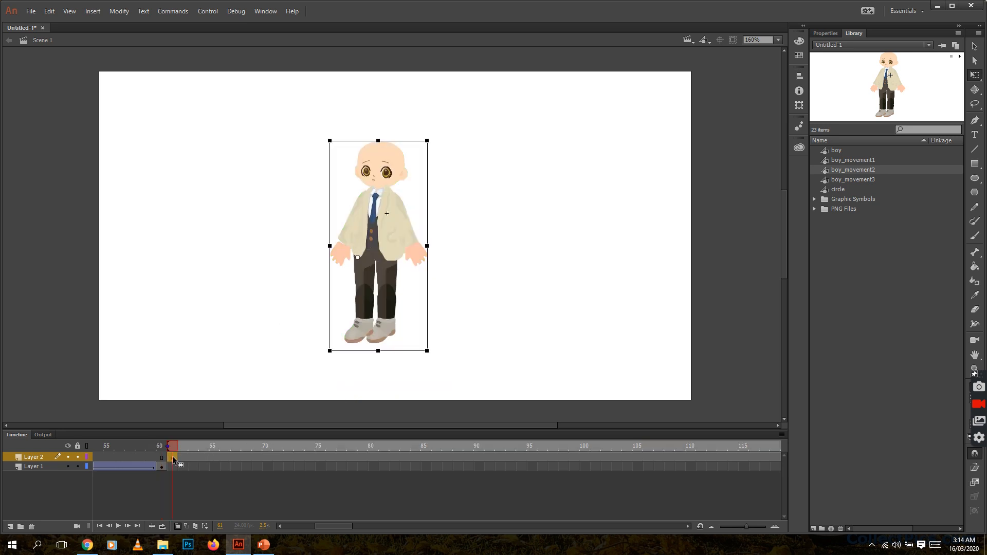
{"action": "left_click_drag", "start_coordinate": [168, 447], "coordinate": [138, 448]}
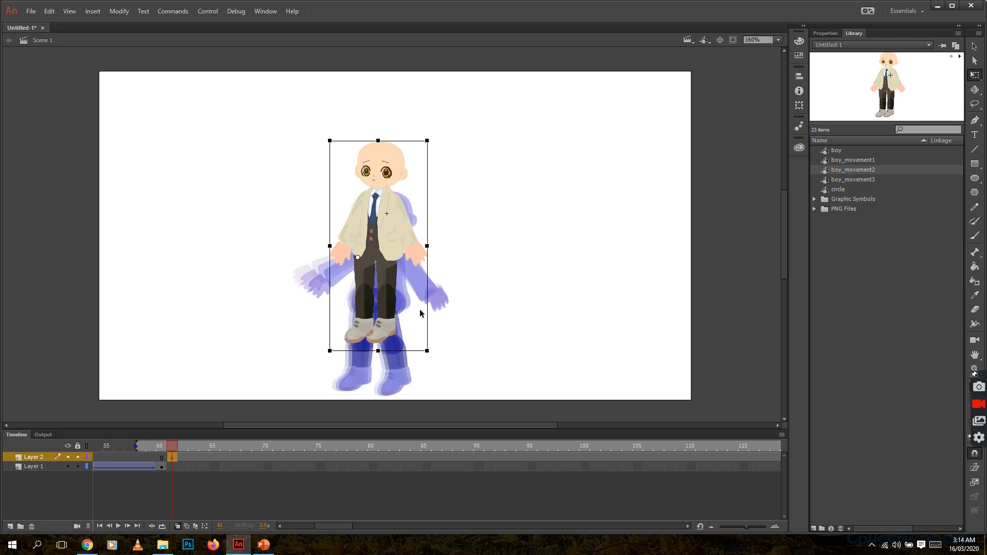
{"action": "left_click_drag", "start_coordinate": [400, 244], "coordinate": [403, 286]}
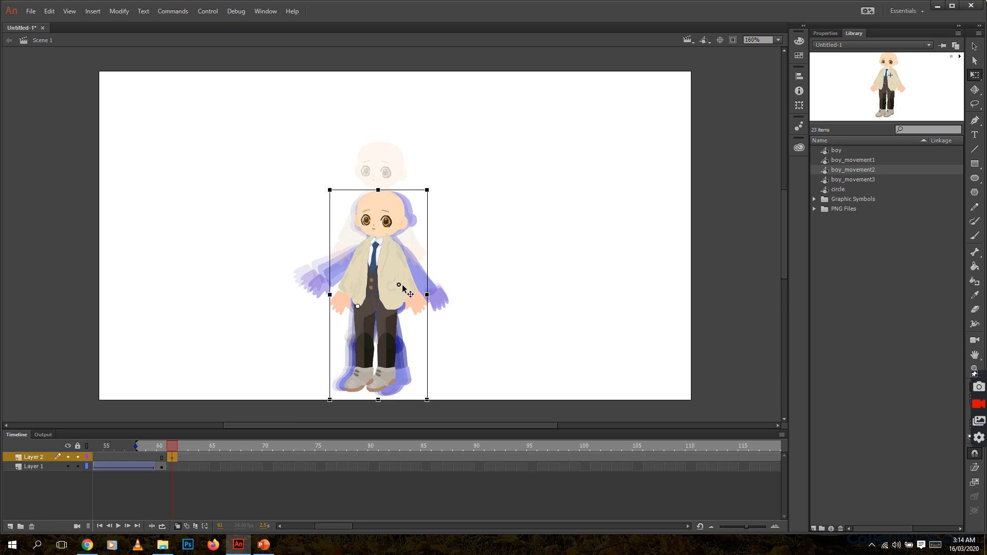
{"action": "left_click_drag", "start_coordinate": [403, 288], "coordinate": [403, 288]}
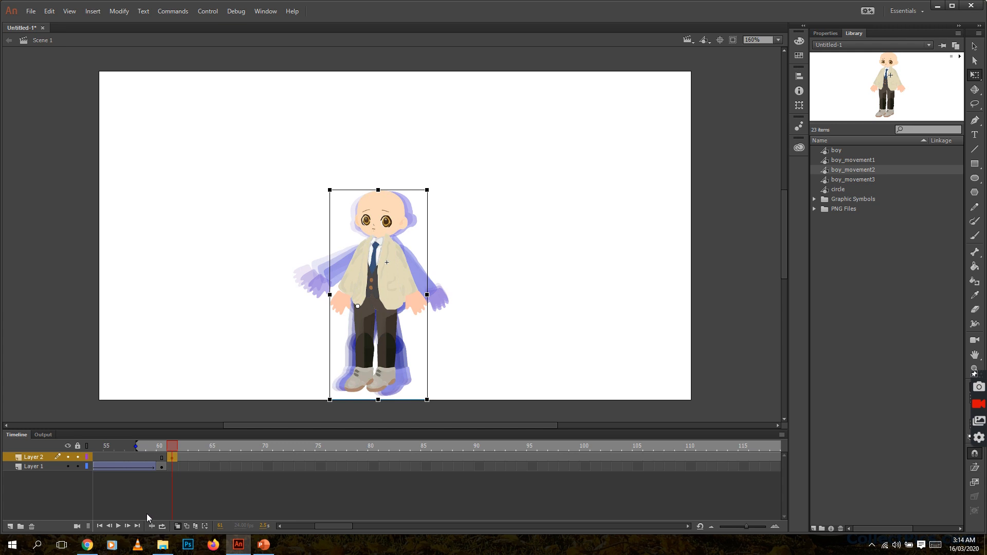
{"action": "left_click", "coordinate": [178, 527]}
Move the boy at frame 120 of Layer 2 to the stage's right side.
{"action": "left_click_drag", "start_coordinate": [343, 527], "coordinate": [359, 528]}
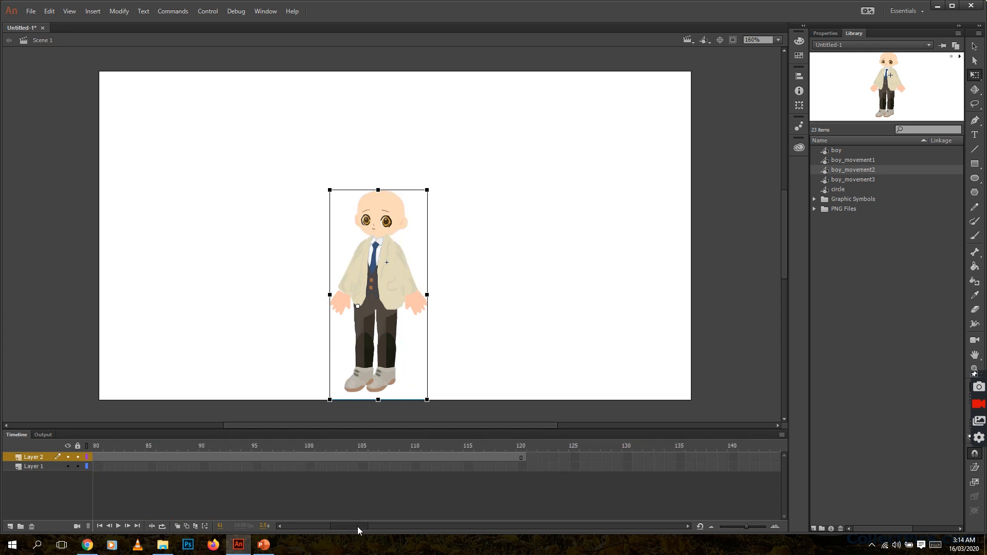
{"action": "left_click", "coordinate": [520, 457]}
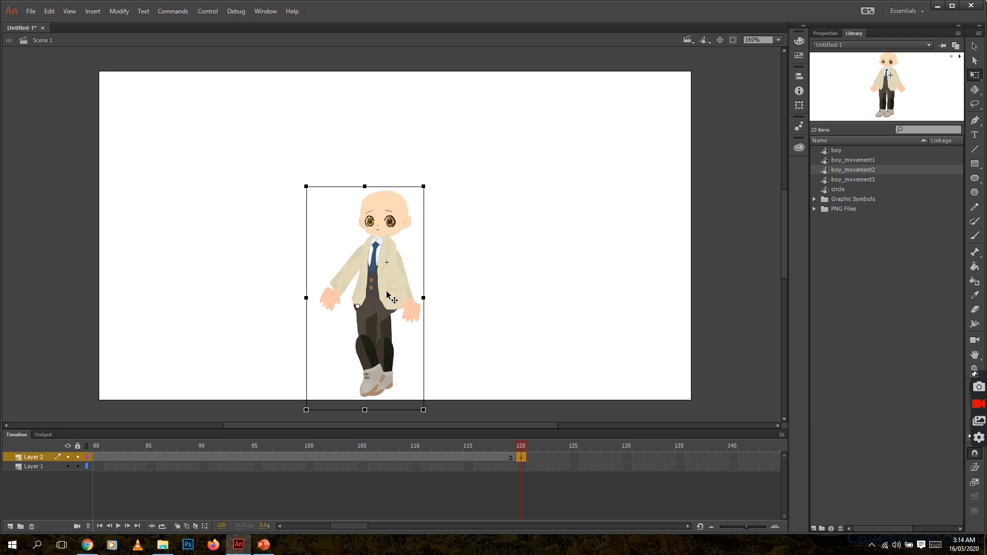
{"action": "left_click_drag", "start_coordinate": [387, 293], "coordinate": [654, 295]}
Create a classic tween on Layer 2 between frames 61 and 120 and test the movie.
{"action": "right_click", "coordinate": [299, 458]}
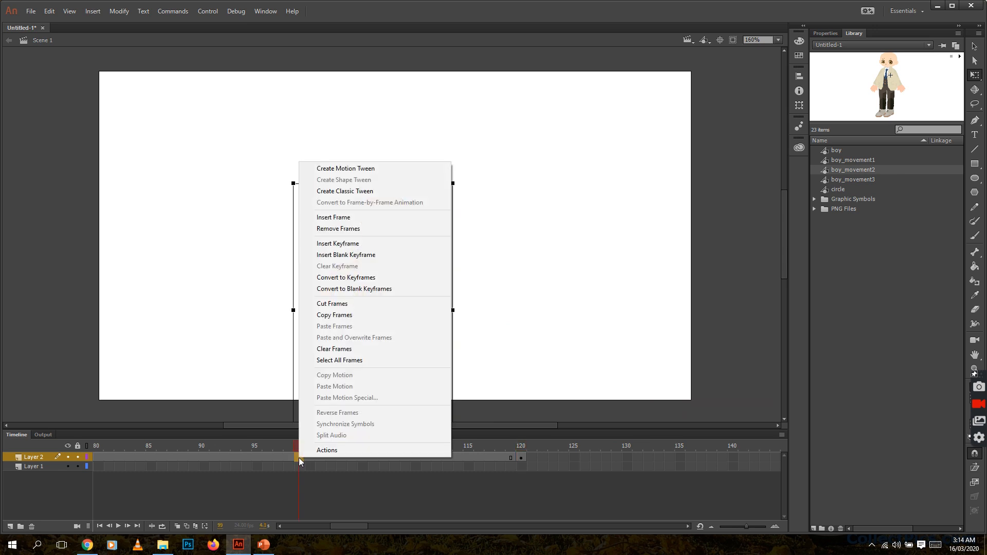
{"action": "left_click", "coordinate": [355, 193]}
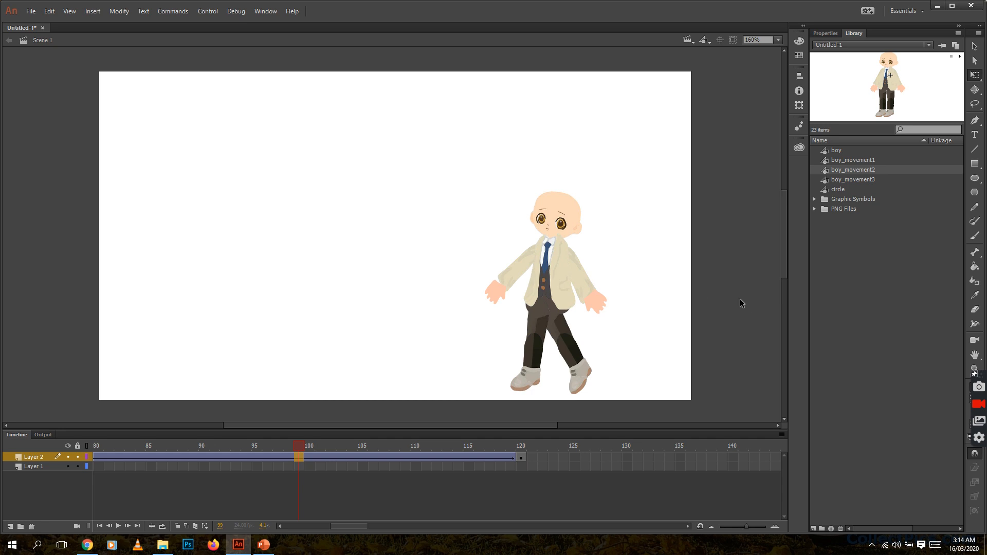
{"action": "key", "text": "ctrl+Return"}
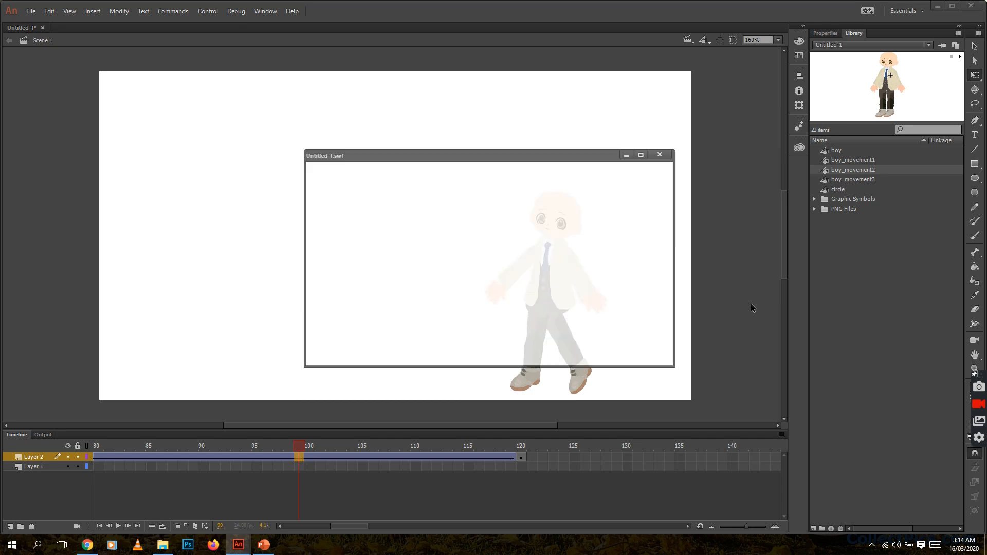